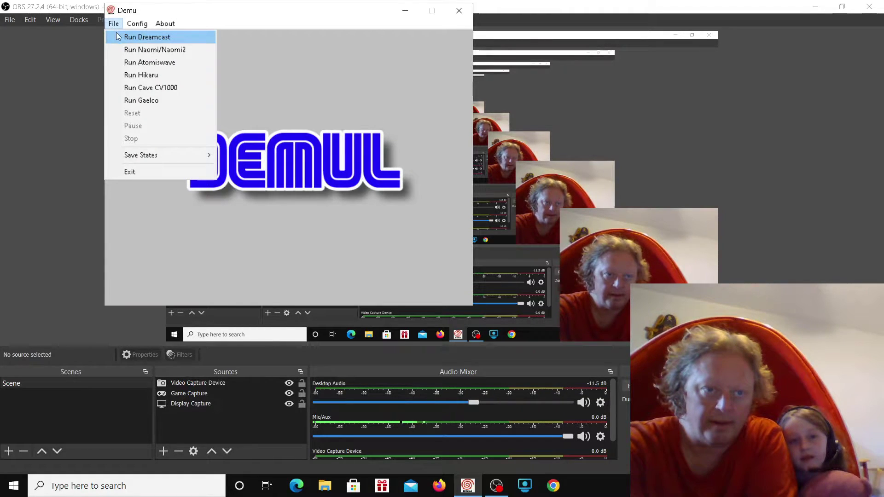
Run Dreamcast emulation so the Seaman disc boots to the Vivarium tank
{"action": "left_click", "coordinate": [121, 41]}
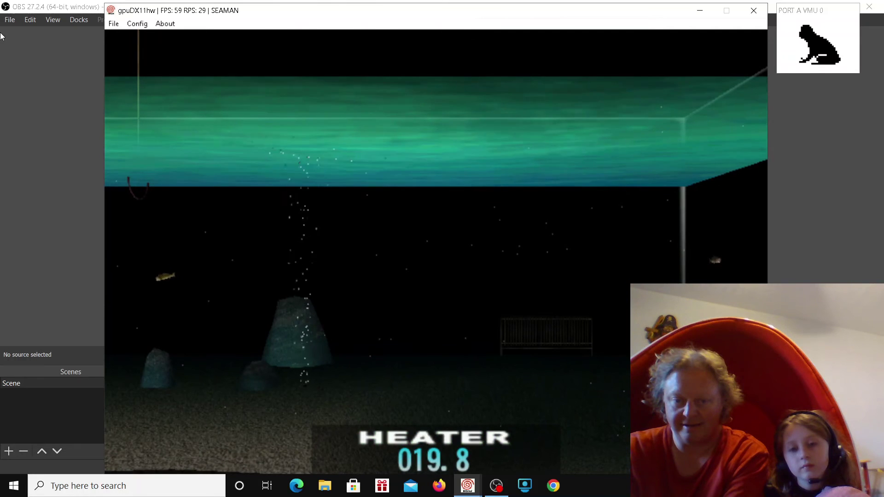
Pump air from the air gauge, then raise the end-session prompt and choose End
{"action": "key", "text": "Right"}
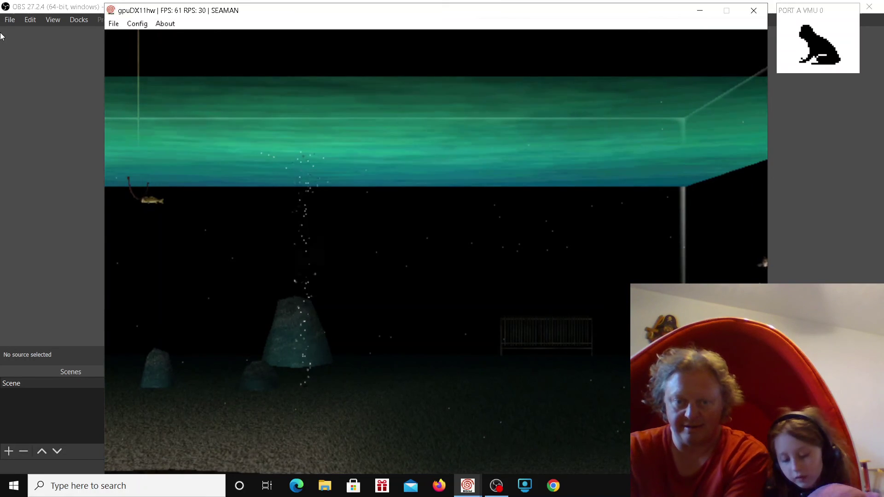
{"action": "key", "text": "Escape"}
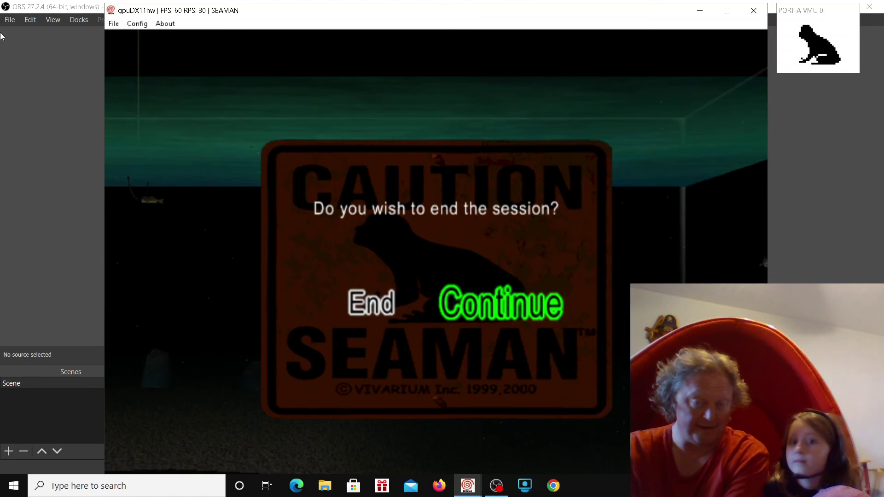
{"action": "key", "text": "Left"}
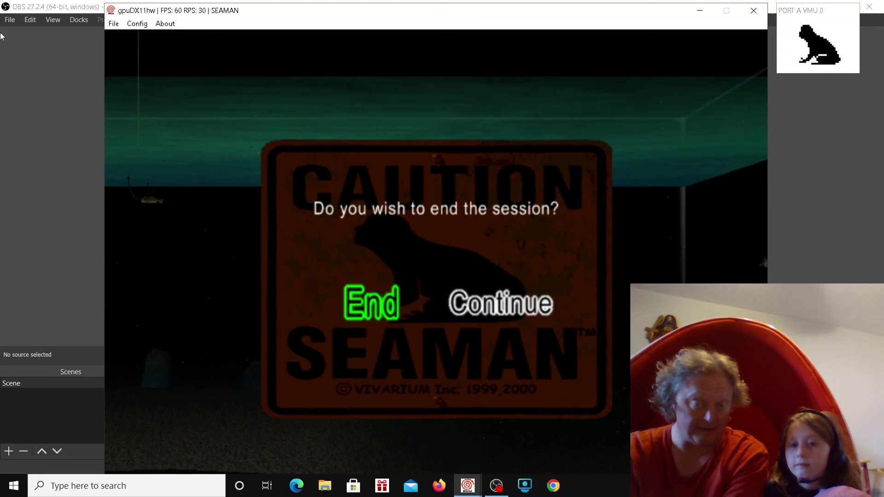